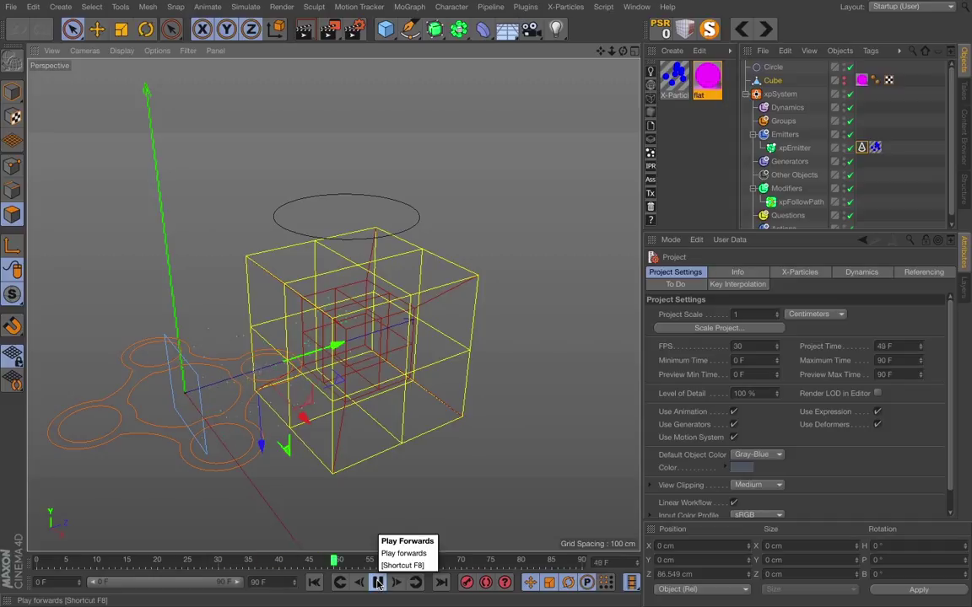
Add a cube, raise it above the yellow wireframe boxes and scale it to about 32%.
{"action": "left_click", "coordinate": [385, 29]}
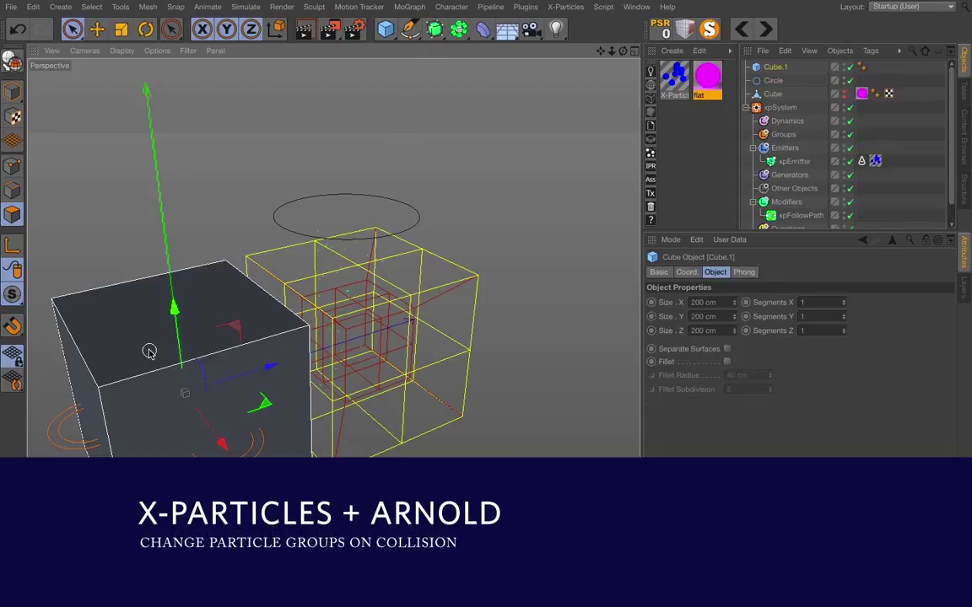
{"action": "mouse_move", "coordinate": [217, 325]}
{"action": "left_mouse_down"}
{"action": "mouse_move", "coordinate": [365, 125]}
{"action": "mouse_move", "coordinate": [319, 161]}
{"action": "left_mouse_up"}
{"action": "left_click", "coordinate": [121, 29]}
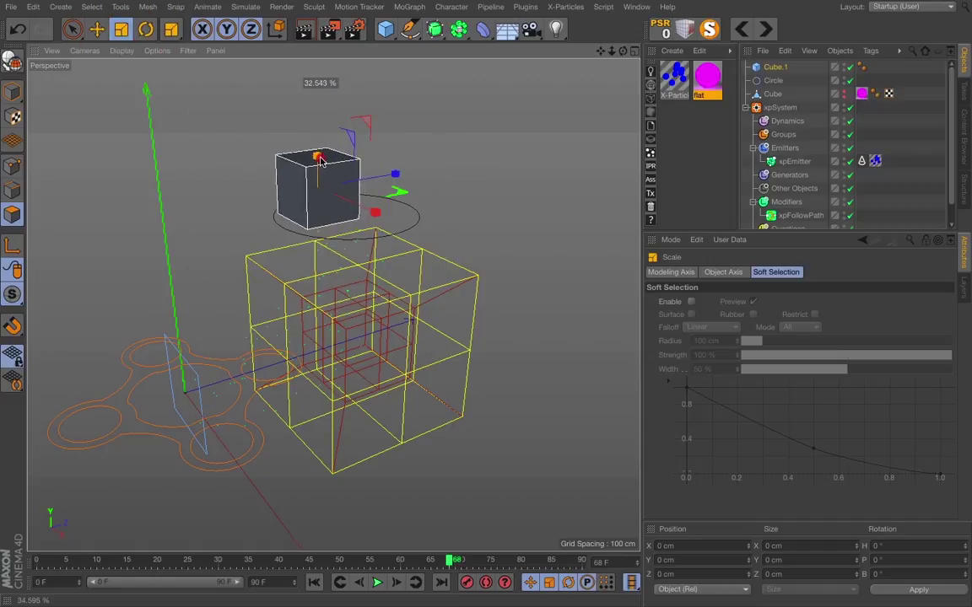
Switch back to Live Selection and rewind the timeline to the first frame.
{"action": "left_click_drag", "start_coordinate": [73, 29], "coordinate": [129, 47]}
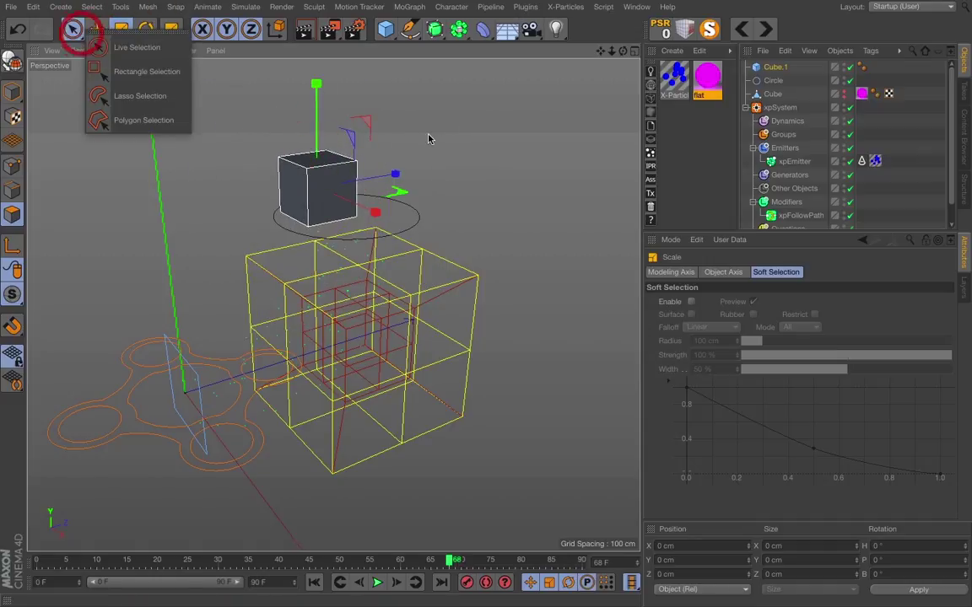
{"action": "left_click", "coordinate": [128, 48]}
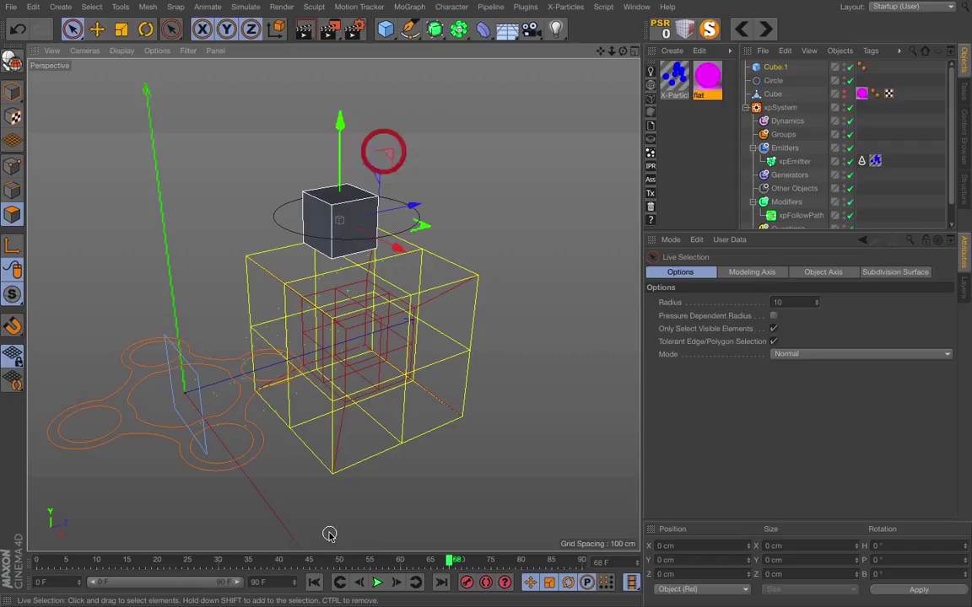
{"action": "key", "text": "shift+f"}
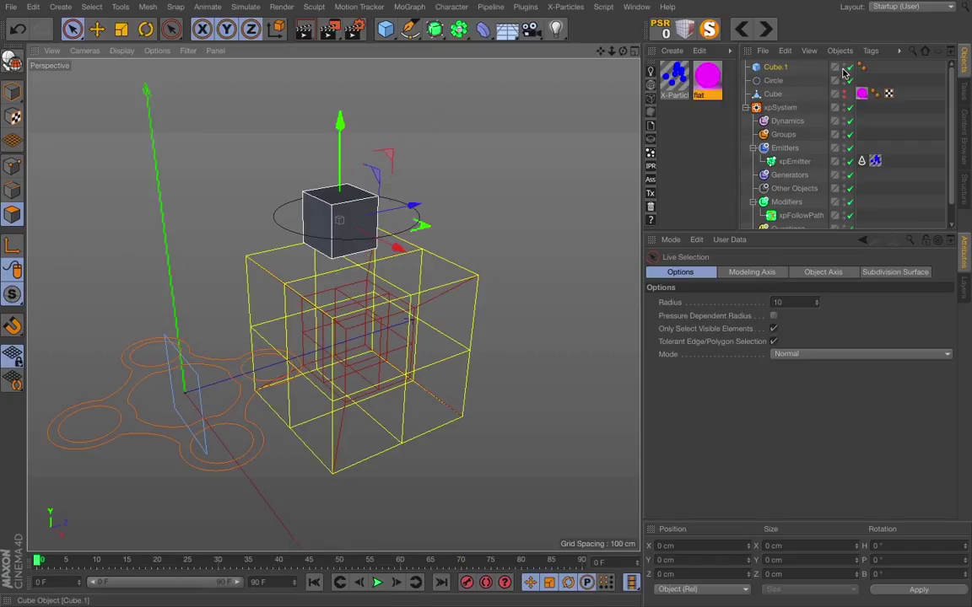
{"action": "left_click", "coordinate": [377, 582]}
Add an X-Particles xpCollider tag to Cube.1 and show its settings.
{"action": "right_click", "coordinate": [780, 68]}
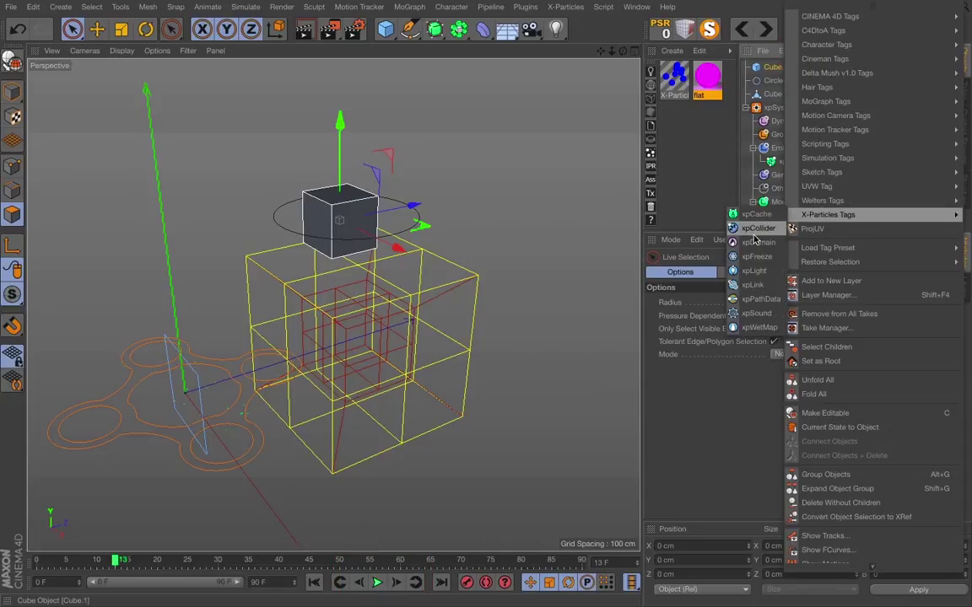
{"action": "left_click", "coordinate": [748, 228]}
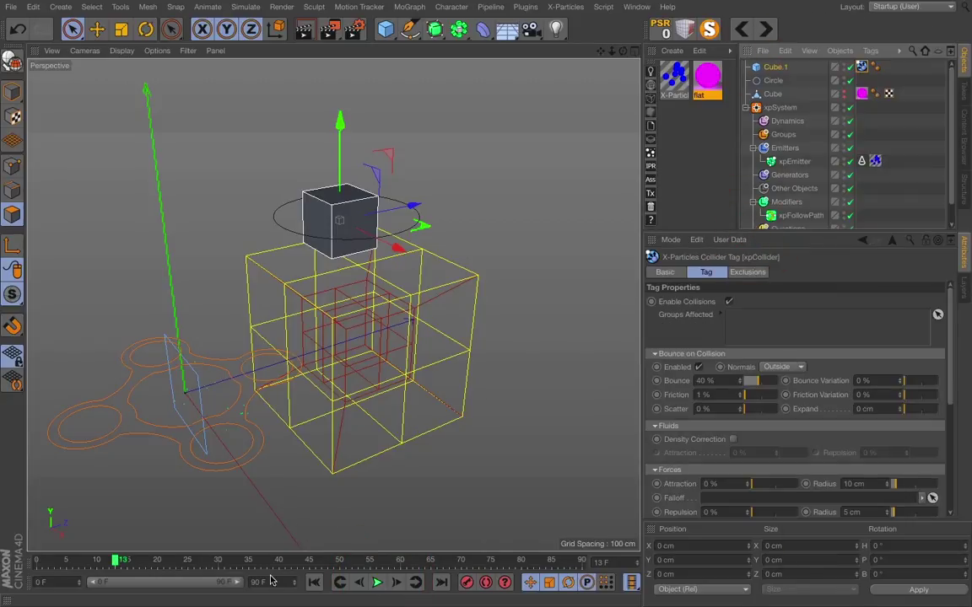
{"action": "left_click", "coordinate": [313, 582]}
Test the simulation, raise the collider's Bounce to 100%, and replay it.
{"action": "left_click", "coordinate": [377, 583]}
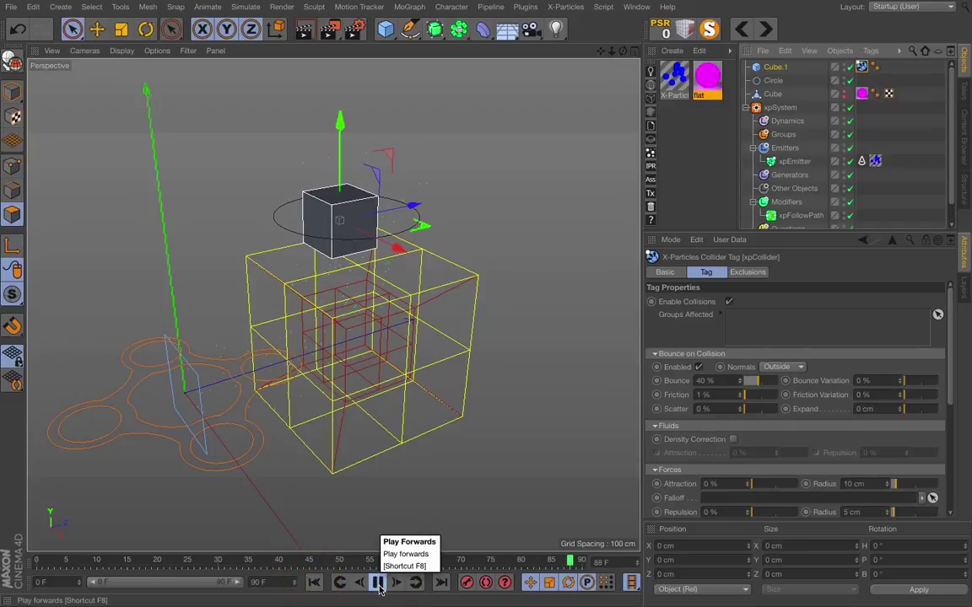
{"action": "left_click", "coordinate": [379, 583]}
{"action": "left_click_drag", "start_coordinate": [750, 381], "coordinate": [780, 381]}
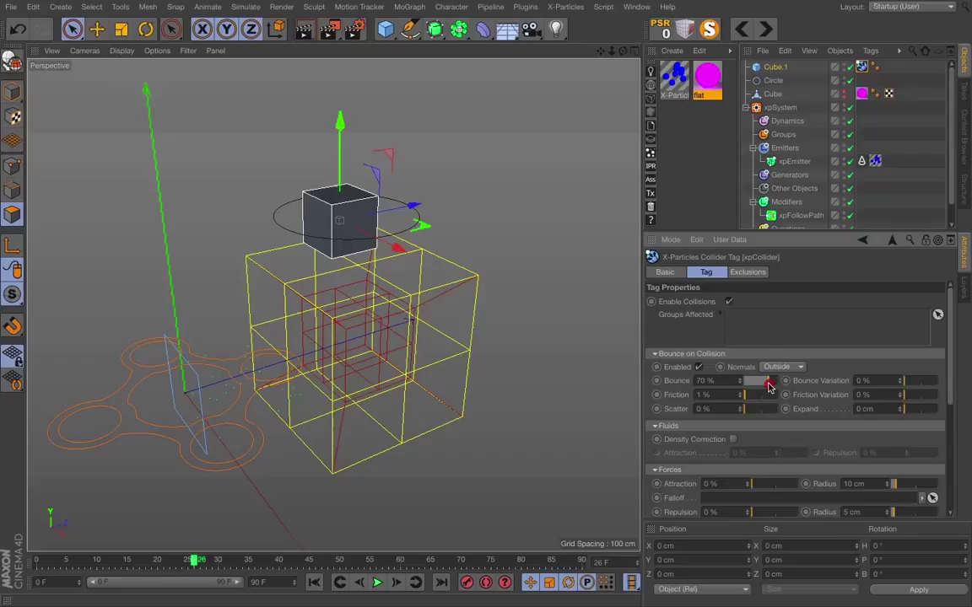
{"action": "left_click", "coordinate": [379, 583]}
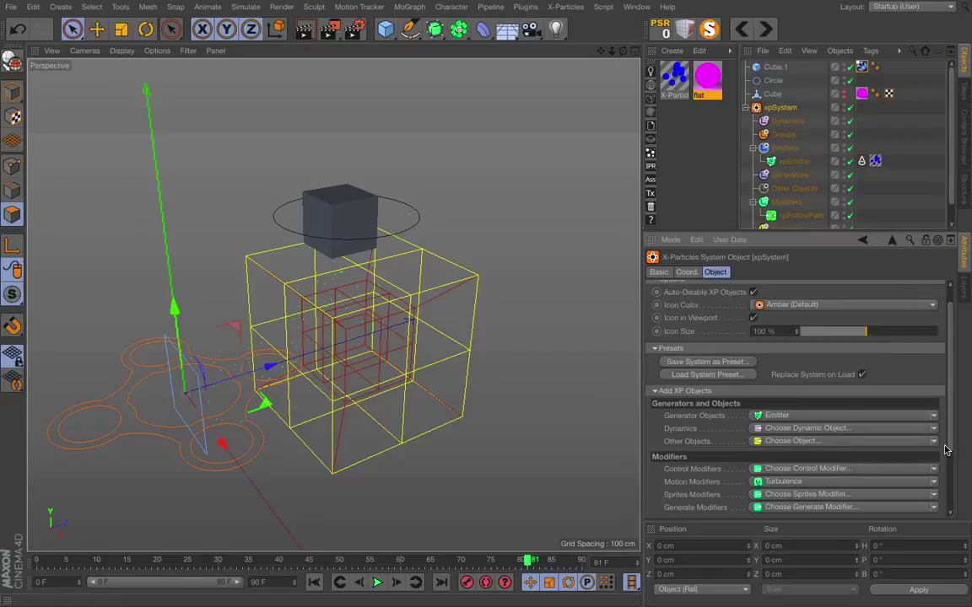
Add Particle Group 1, Ctrl-drag it into Particle Group 2, and set that copy's hue to 0° red.
{"action": "scroll", "coordinate": [961, 464], "scroll_direction": "down", "scroll_amount": 3}
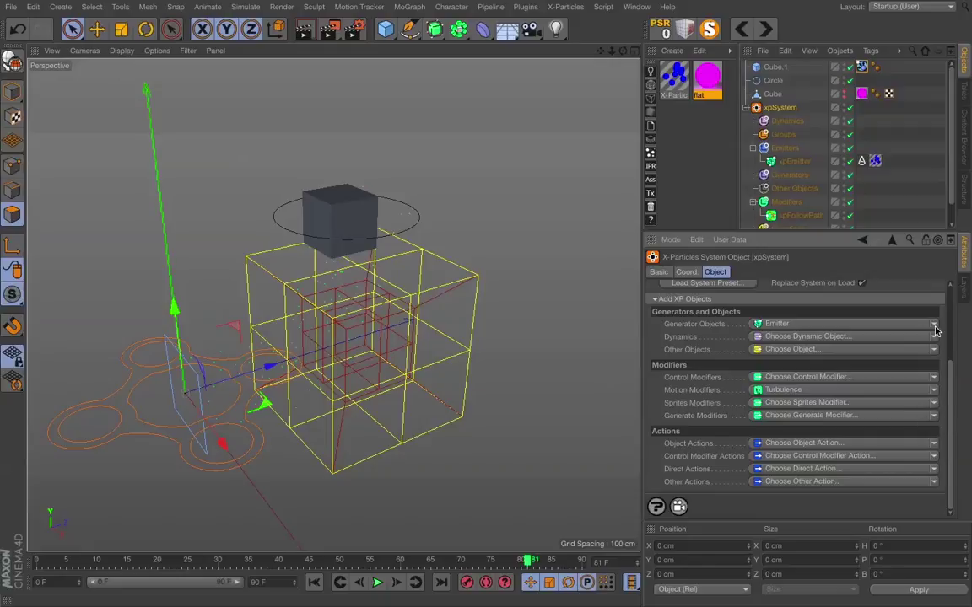
{"action": "left_click", "coordinate": [938, 351]}
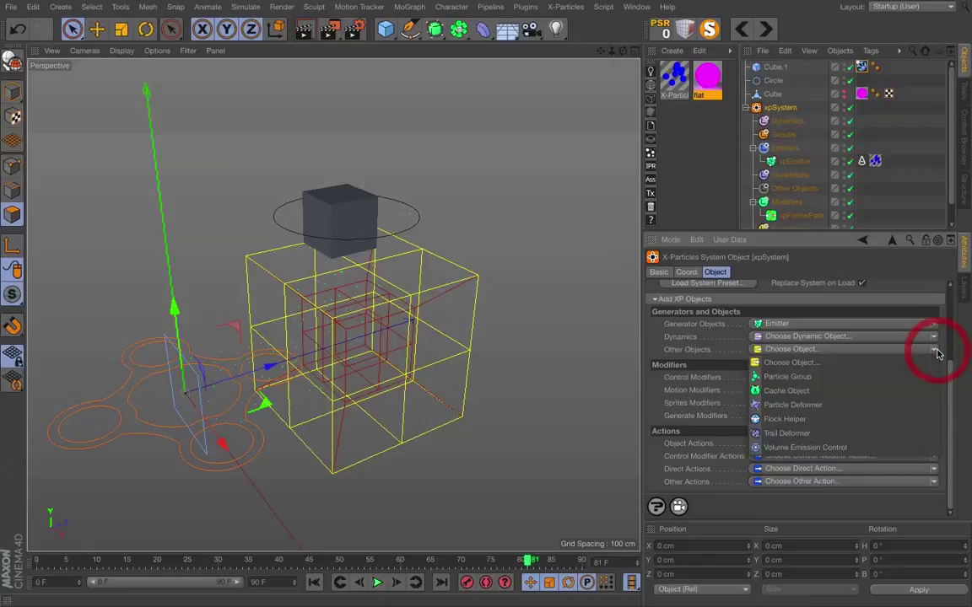
{"action": "left_click", "coordinate": [797, 376]}
{"action": "left_click_drag", "start_coordinate": [790, 151], "coordinate": [798, 160], "text": "ctrl"}
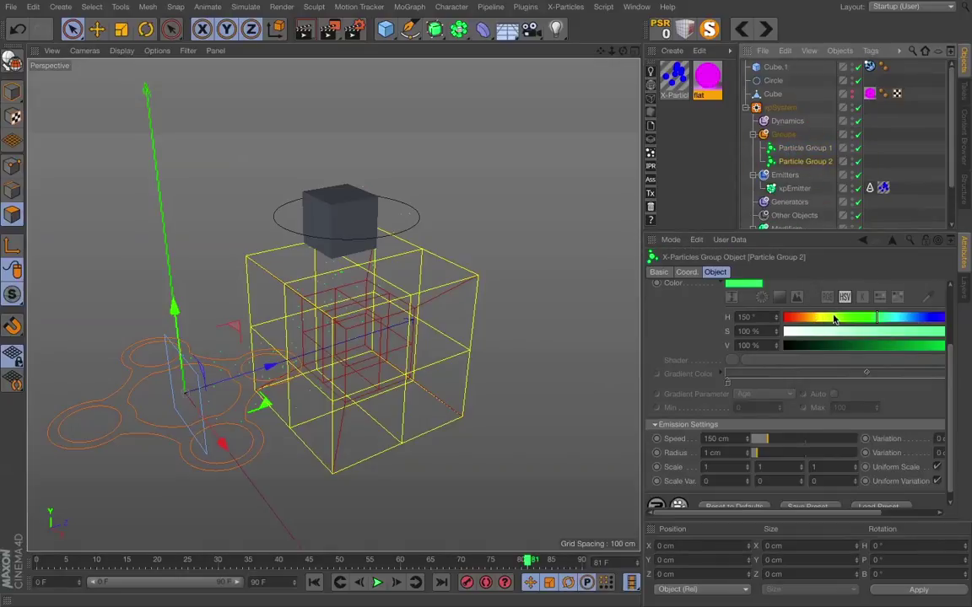
{"action": "left_click_drag", "start_coordinate": [834, 318], "coordinate": [762, 305]}
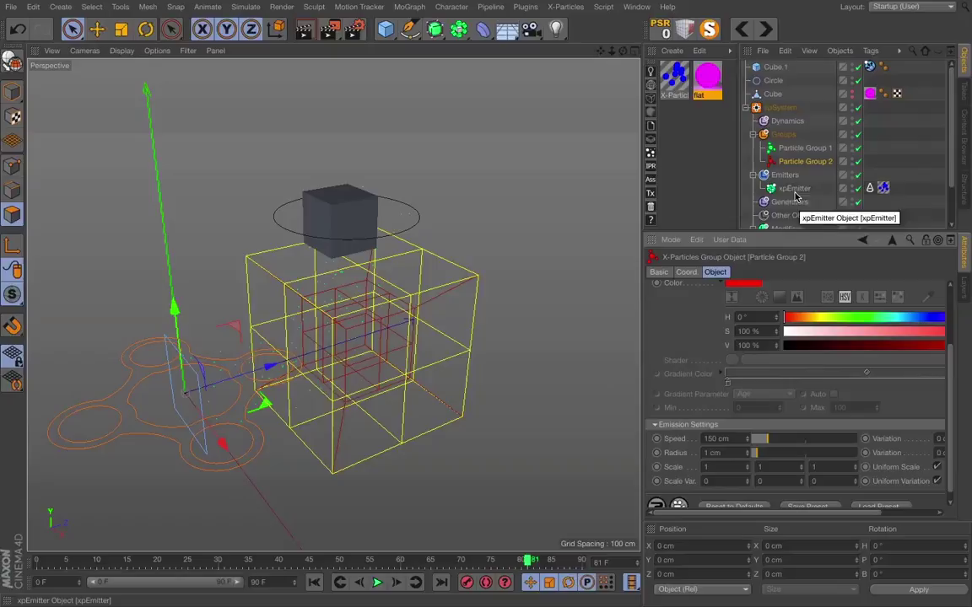
Add Particle Group 1 to the xpEmitter's Groups to Use.
{"action": "scroll", "coordinate": [946, 190], "scroll_direction": "down", "scroll_amount": 2}
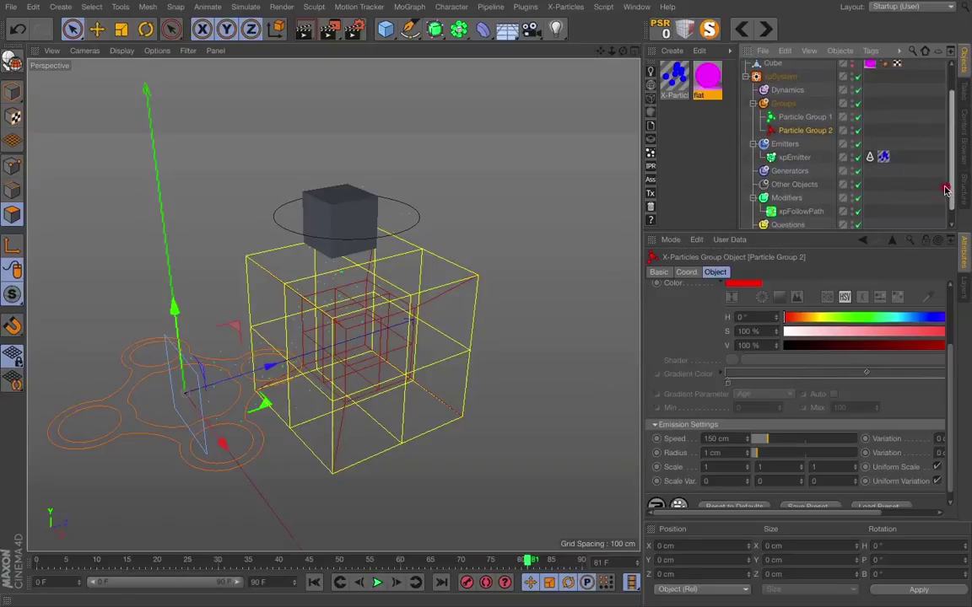
{"action": "left_click_drag", "start_coordinate": [945, 190], "coordinate": [946, 184]}
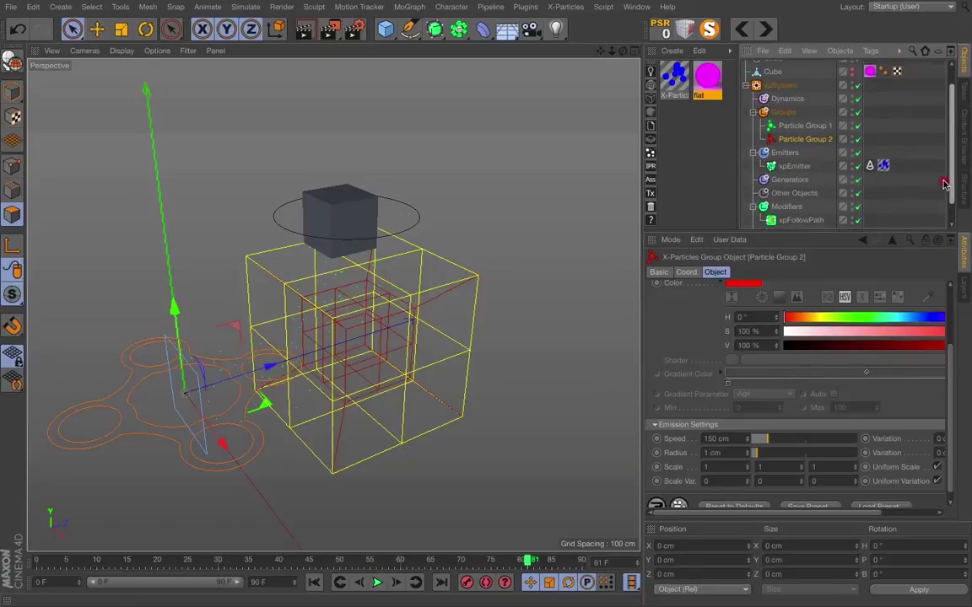
{"action": "left_click", "coordinate": [793, 166]}
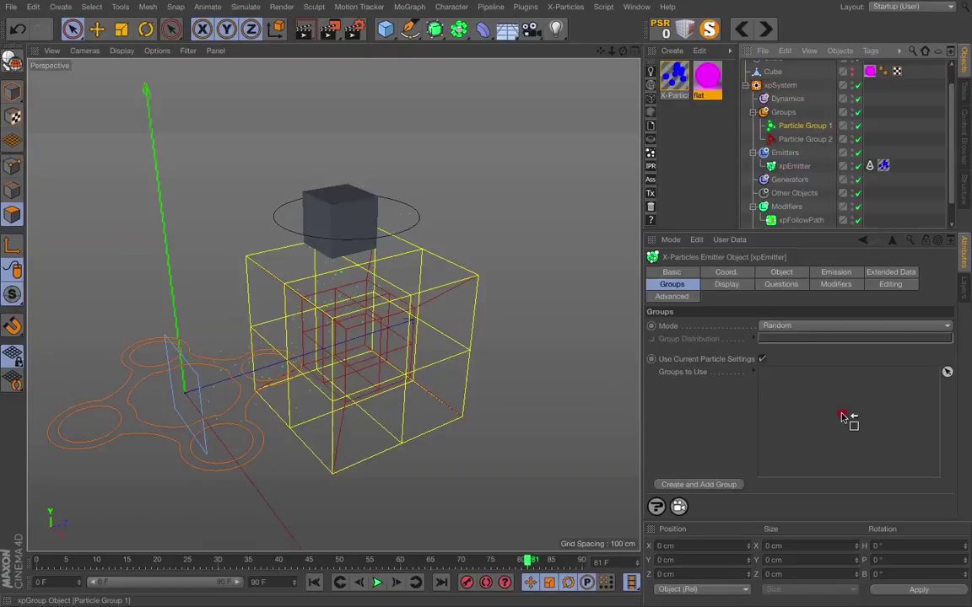
{"action": "left_click_drag", "start_coordinate": [844, 418], "coordinate": [842, 413]}
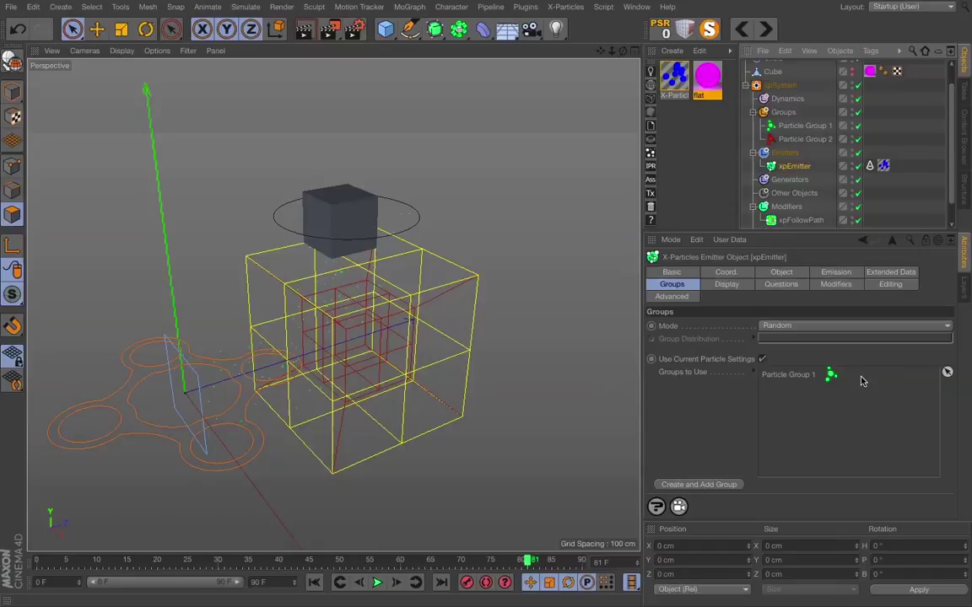
Add Particle Group 1 to the cube's xpCollider Groups Affected list.
{"action": "left_click_drag", "start_coordinate": [952, 131], "coordinate": [950, 98]}
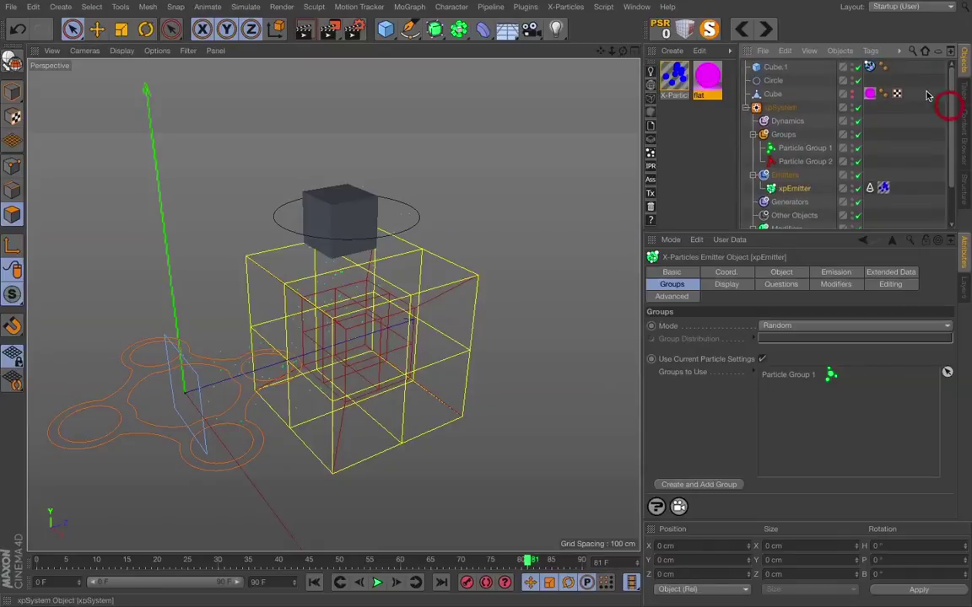
{"action": "left_click", "coordinate": [870, 68]}
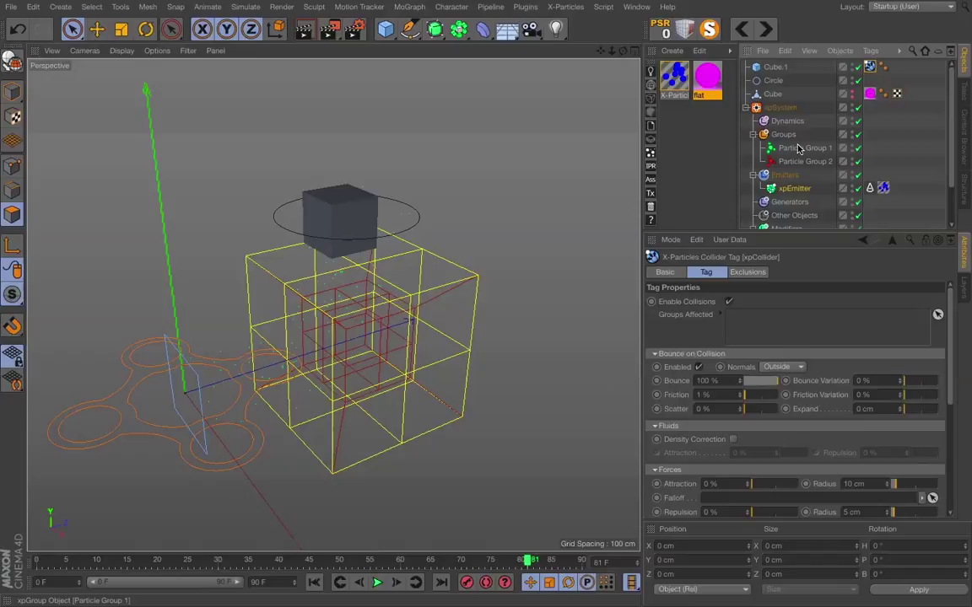
{"action": "mouse_move", "coordinate": [800, 149]}
{"action": "left_mouse_down"}
{"action": "mouse_move", "coordinate": [781, 310]}
{"action": "mouse_move", "coordinate": [751, 327]}
{"action": "left_mouse_up"}
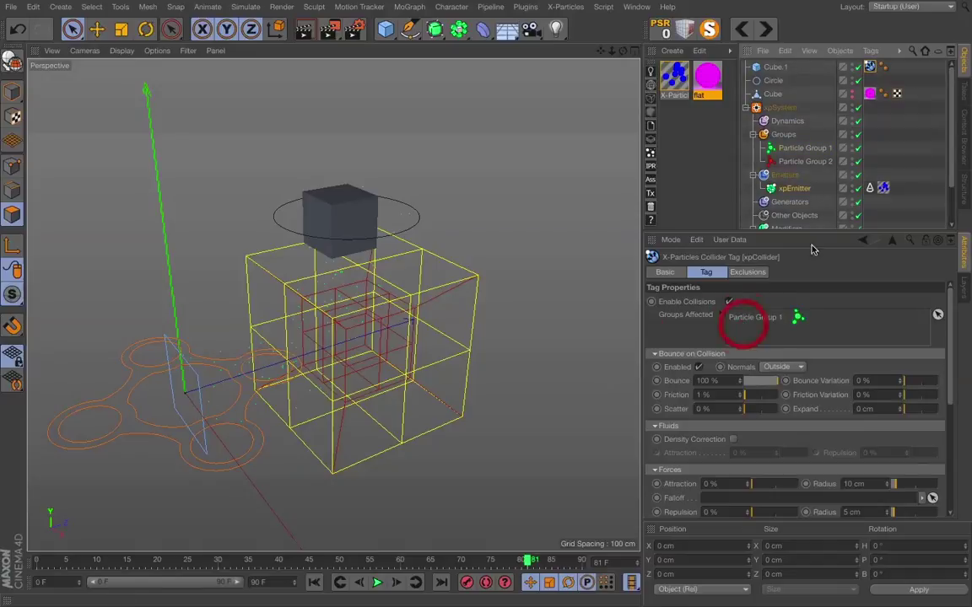
{"action": "left_click_drag", "start_coordinate": [951, 401], "coordinate": [961, 490]}
Add a new action and set its type to Direct Actions > Change Group.
{"action": "left_click_drag", "start_coordinate": [952, 187], "coordinate": [953, 226]}
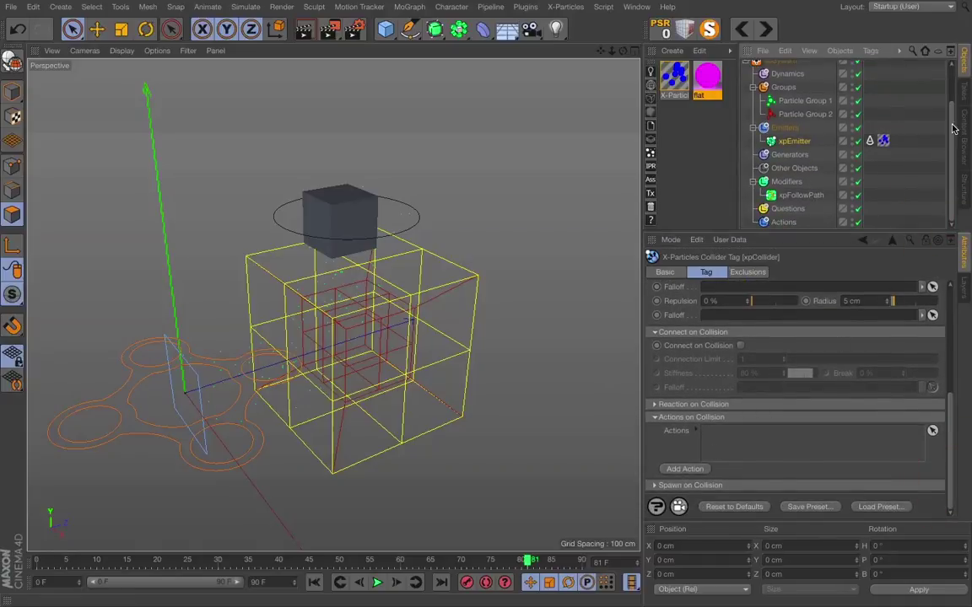
{"action": "left_click_drag", "start_coordinate": [954, 128], "coordinate": [954, 81]}
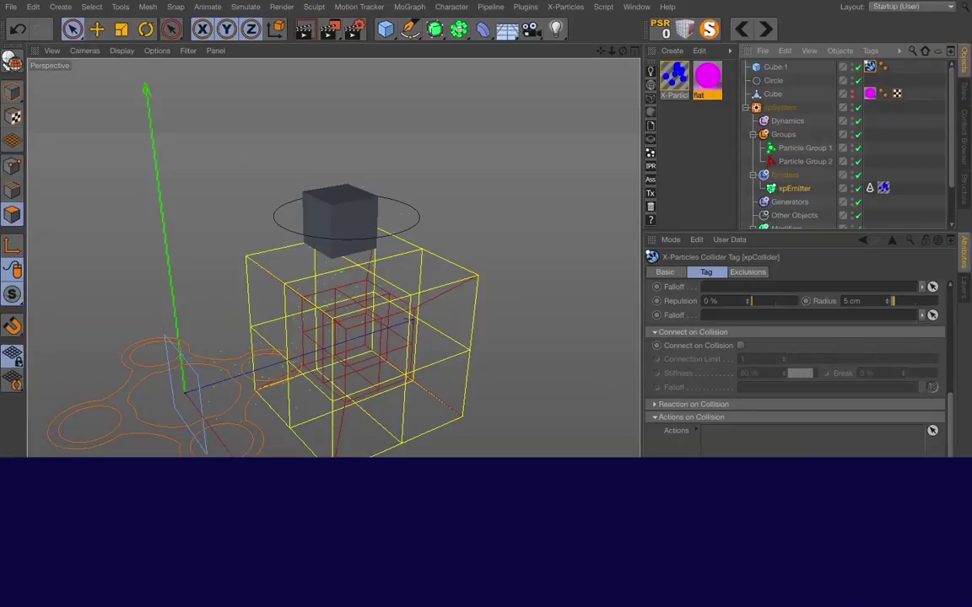
{"action": "left_click", "coordinate": [674, 470]}
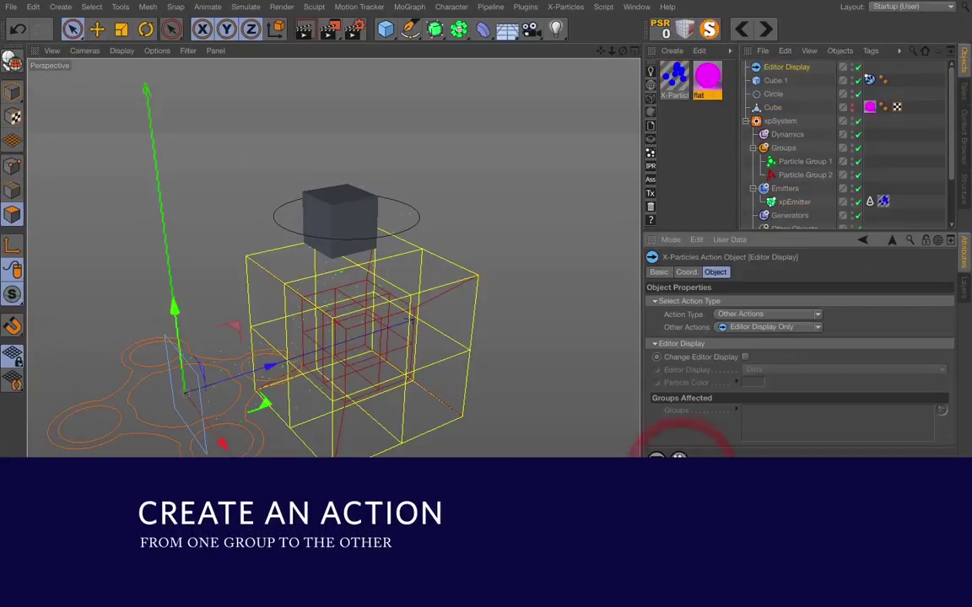
{"action": "left_click", "coordinate": [818, 328]}
{"action": "left_click", "coordinate": [818, 315]}
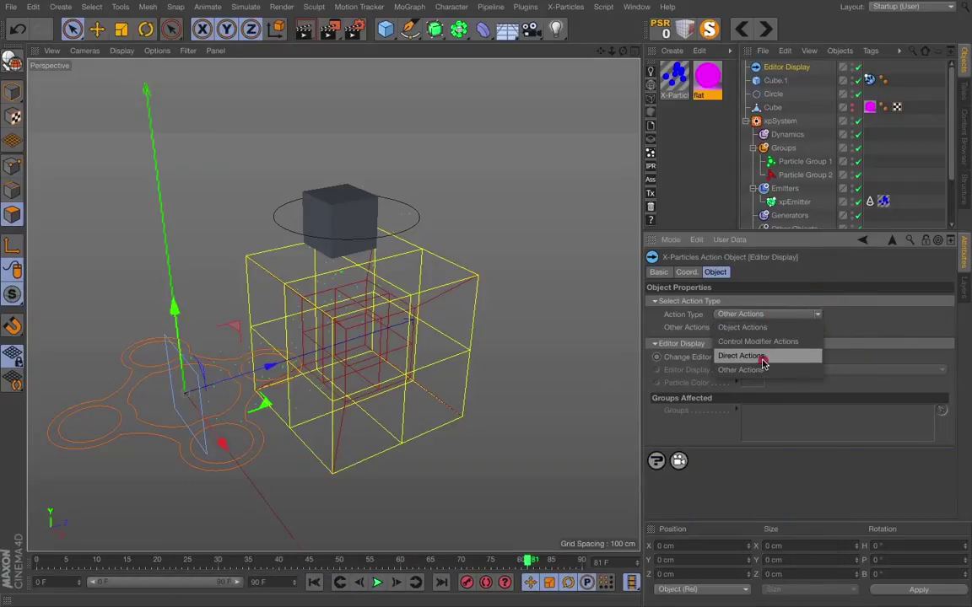
{"action": "left_click", "coordinate": [762, 356]}
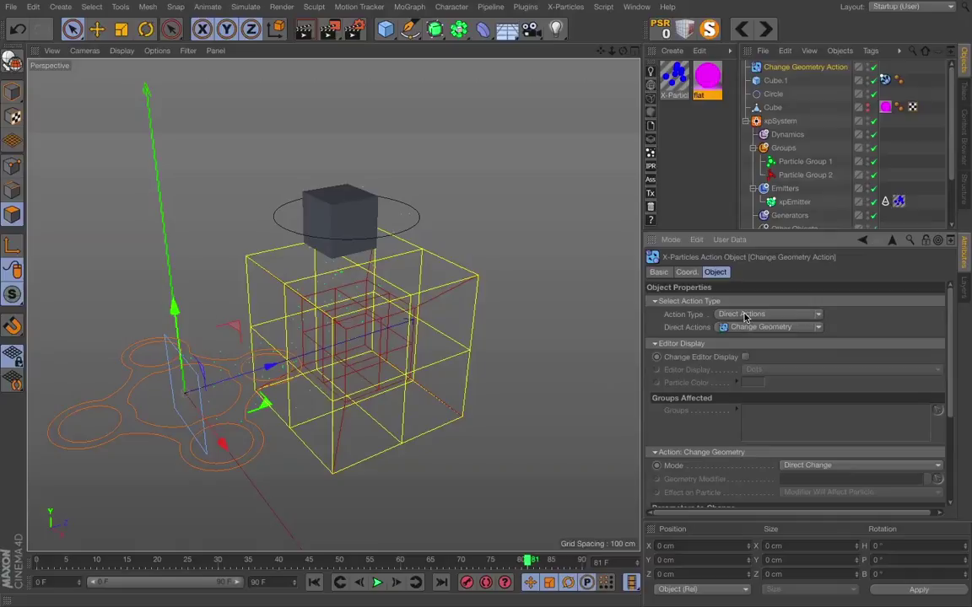
{"action": "left_click", "coordinate": [818, 327]}
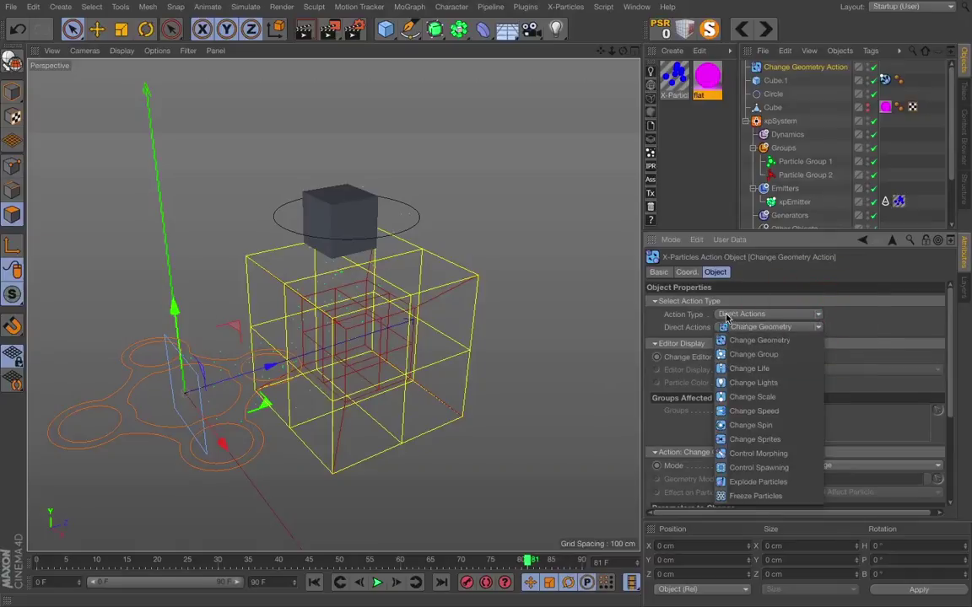
{"action": "left_click", "coordinate": [758, 357]}
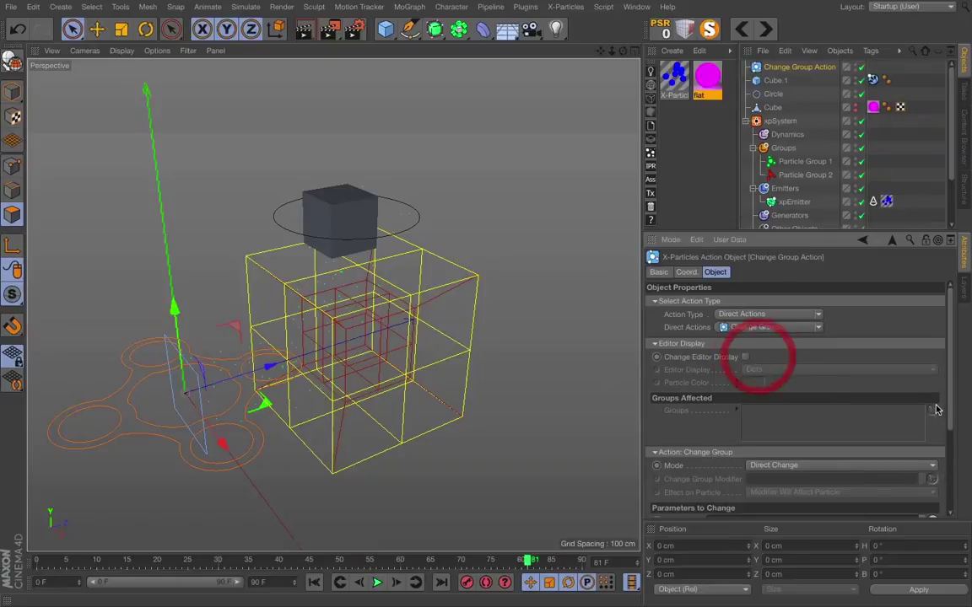
Link Particle Group 2 into the action's New Group field.
{"action": "left_click_drag", "start_coordinate": [950, 414], "coordinate": [957, 474]}
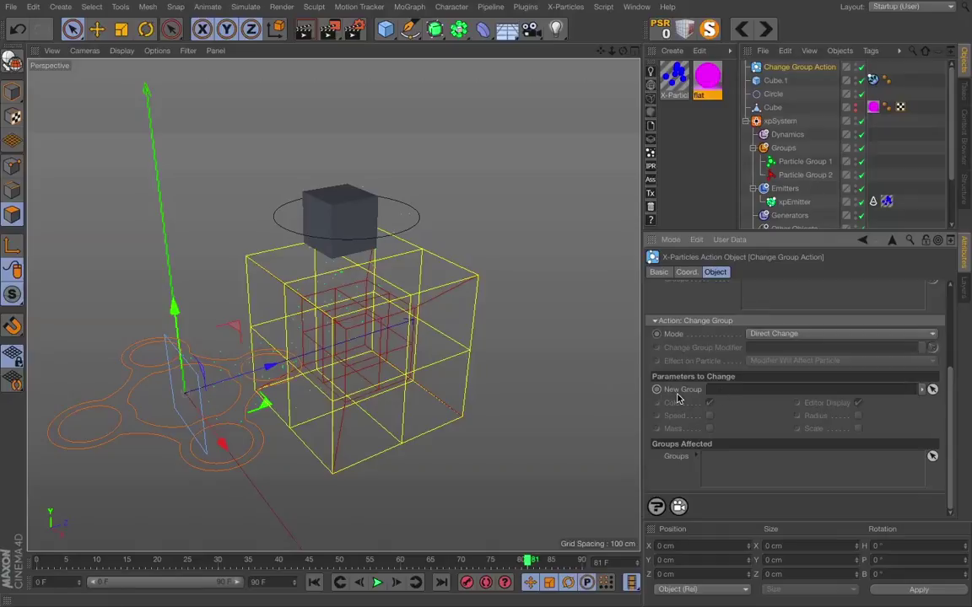
{"action": "left_click_drag", "start_coordinate": [791, 178], "coordinate": [775, 295]}
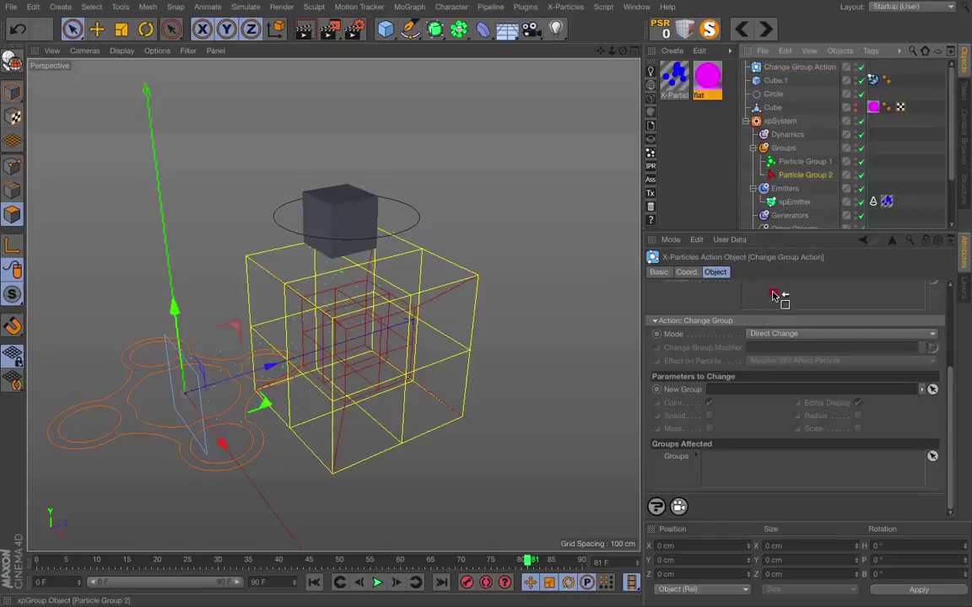
{"action": "left_click_drag", "start_coordinate": [742, 390], "coordinate": [746, 391]}
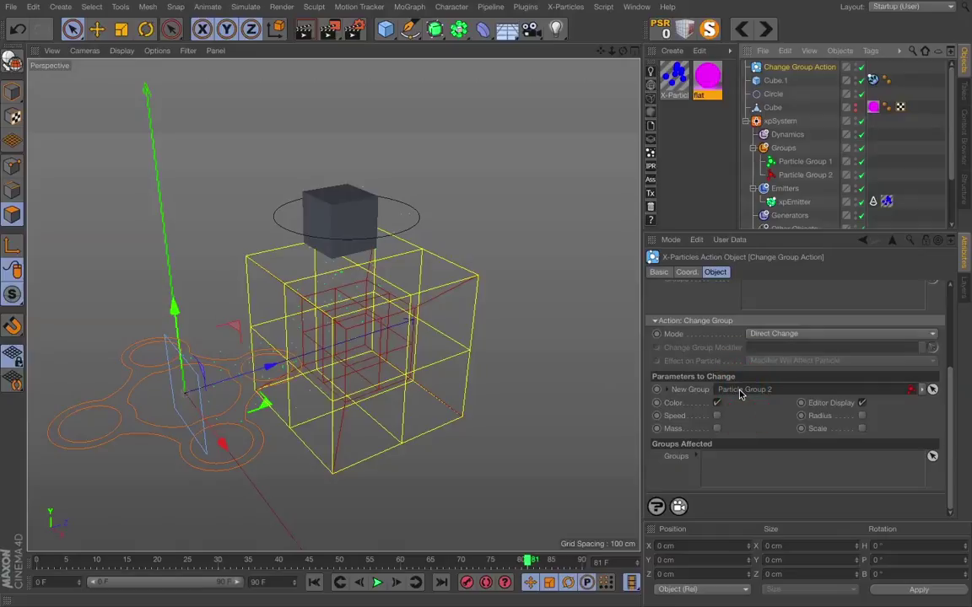
Play and stop the simulation, then select Particle Group 2 to view its red colour.
{"action": "left_click", "coordinate": [377, 582]}
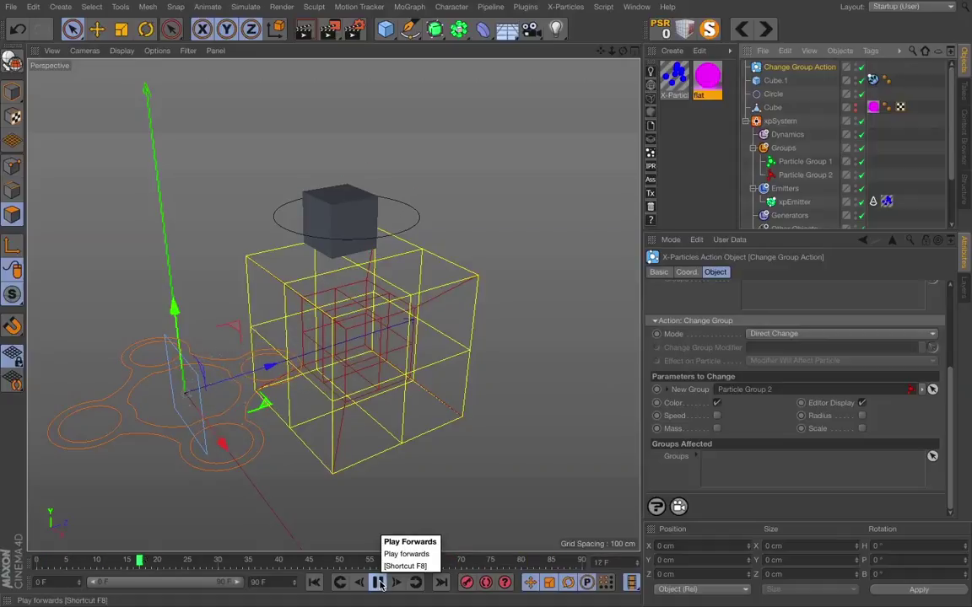
{"action": "left_click", "coordinate": [378, 582]}
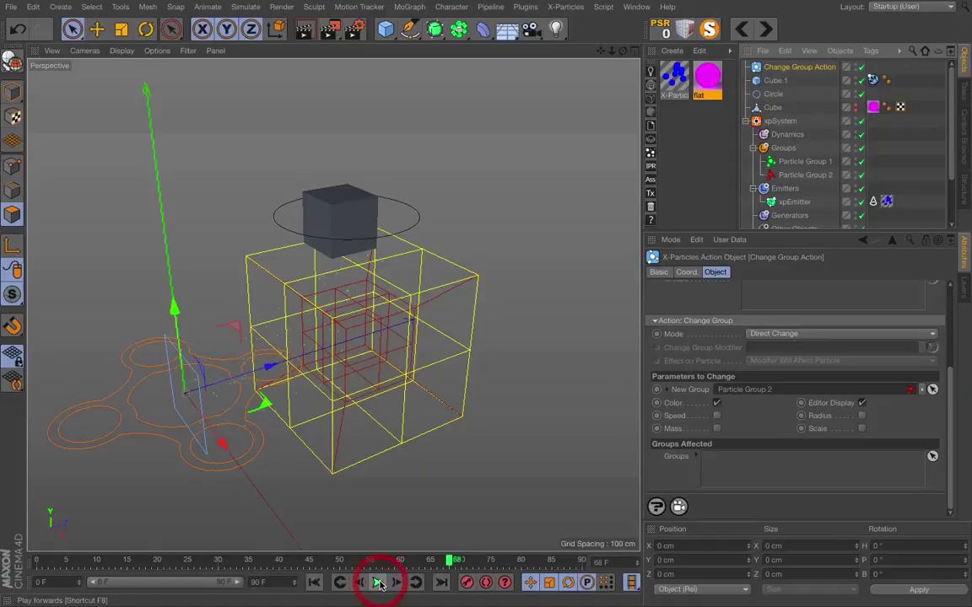
{"action": "left_click", "coordinate": [378, 584]}
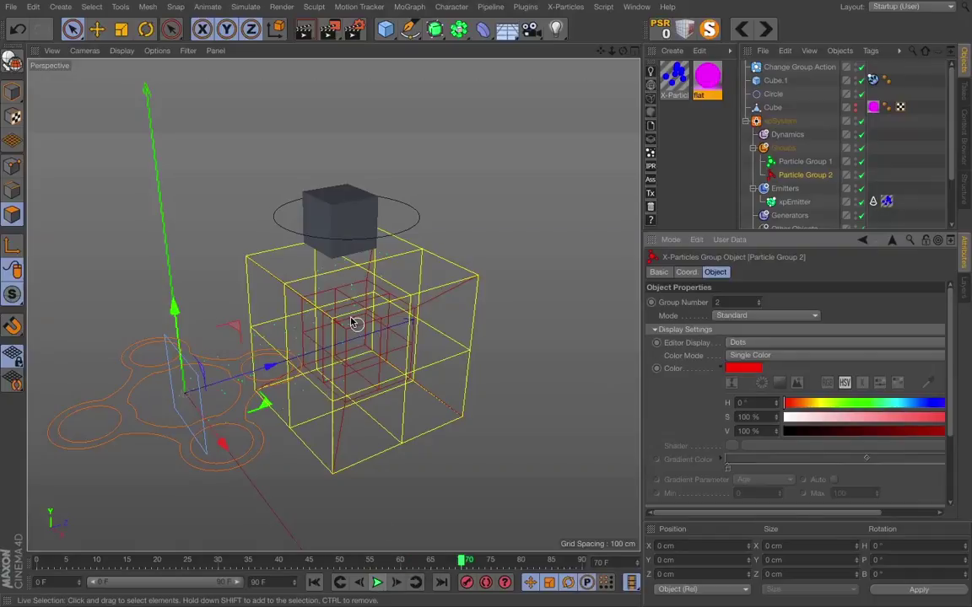
Open the Arnold IPR window, move it left, and assign the X-Particles material to Particle Group 1.
{"action": "left_click", "coordinate": [650, 170]}
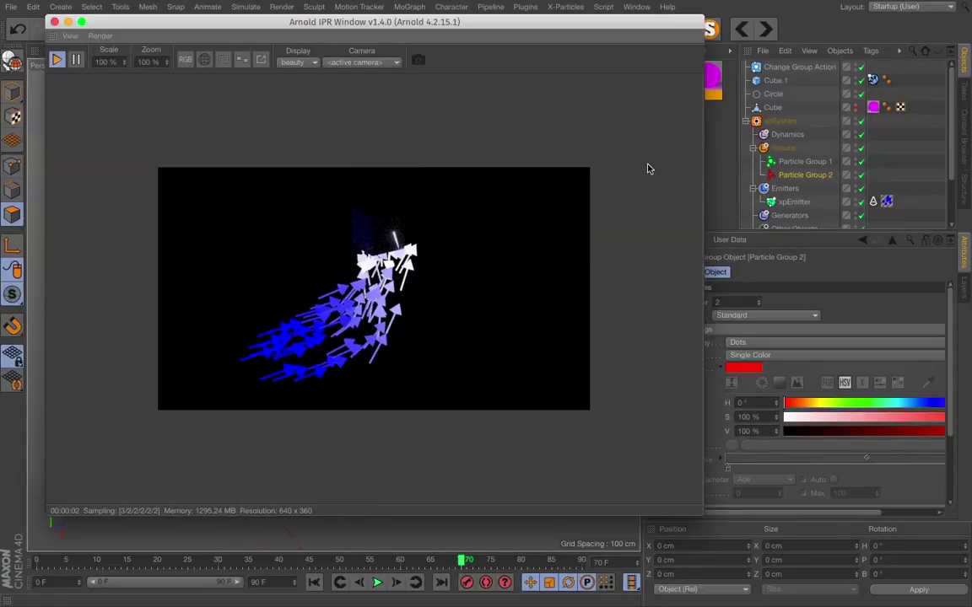
{"action": "left_click_drag", "start_coordinate": [658, 34], "coordinate": [570, 41]}
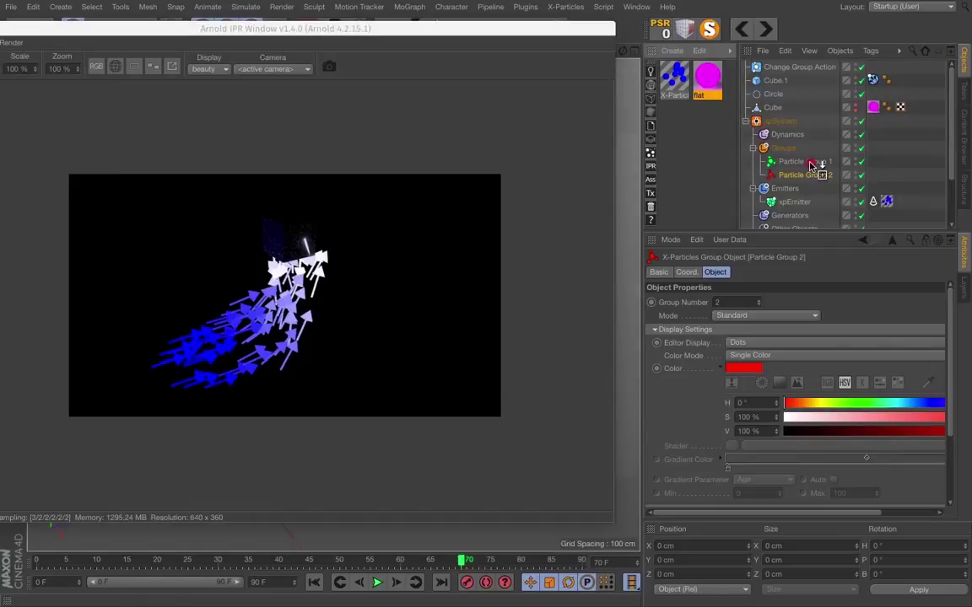
{"action": "left_click_drag", "start_coordinate": [680, 82], "coordinate": [802, 161]}
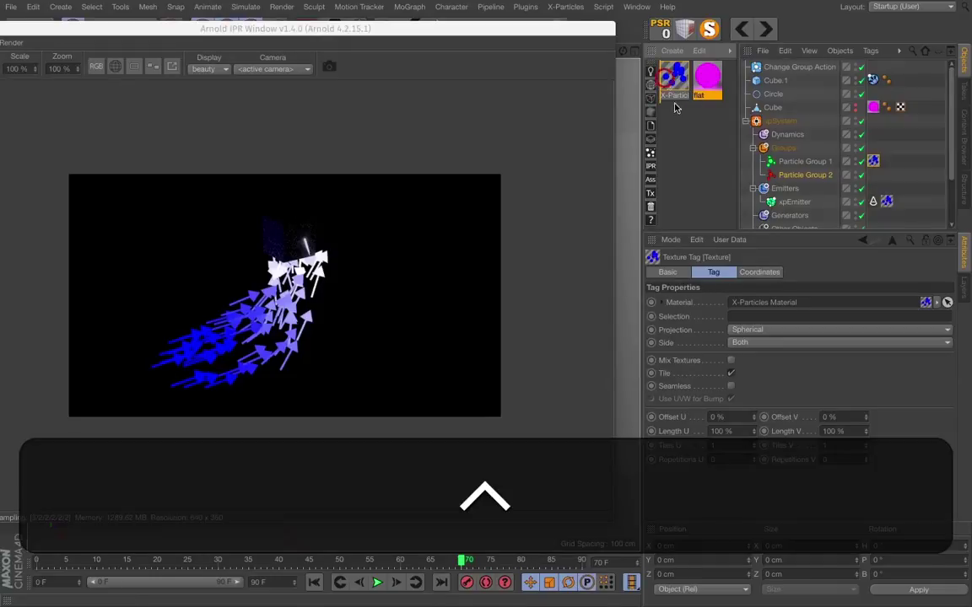
Ctrl-drag a material copy onto Particle Group 2, turn its gradient's start knot red, and replay from frame 0.
{"action": "left_click_drag", "start_coordinate": [678, 80], "coordinate": [804, 176], "text": "ctrl"}
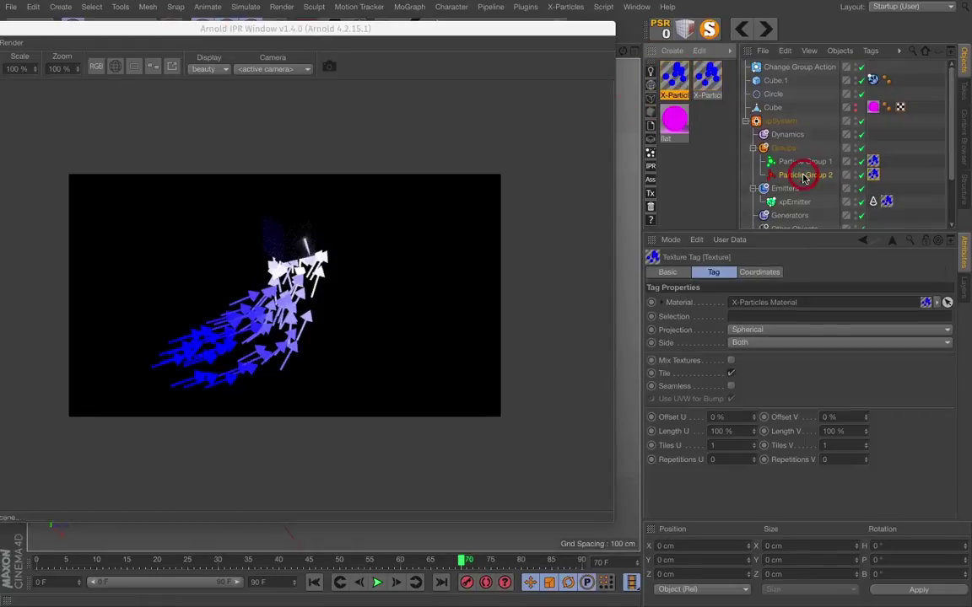
{"action": "left_click_drag", "start_coordinate": [952, 333], "coordinate": [954, 433]}
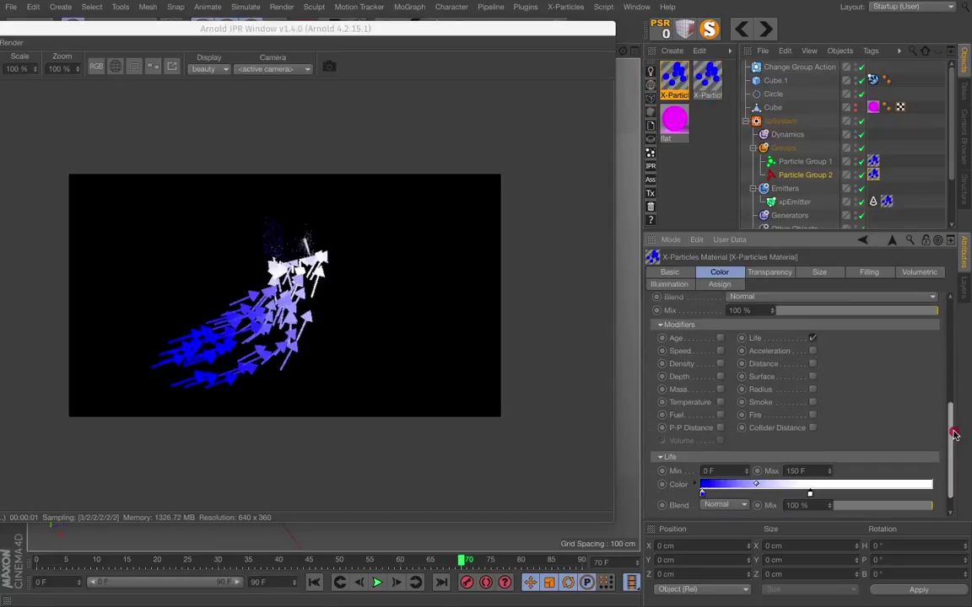
{"action": "double_click", "coordinate": [701, 468]}
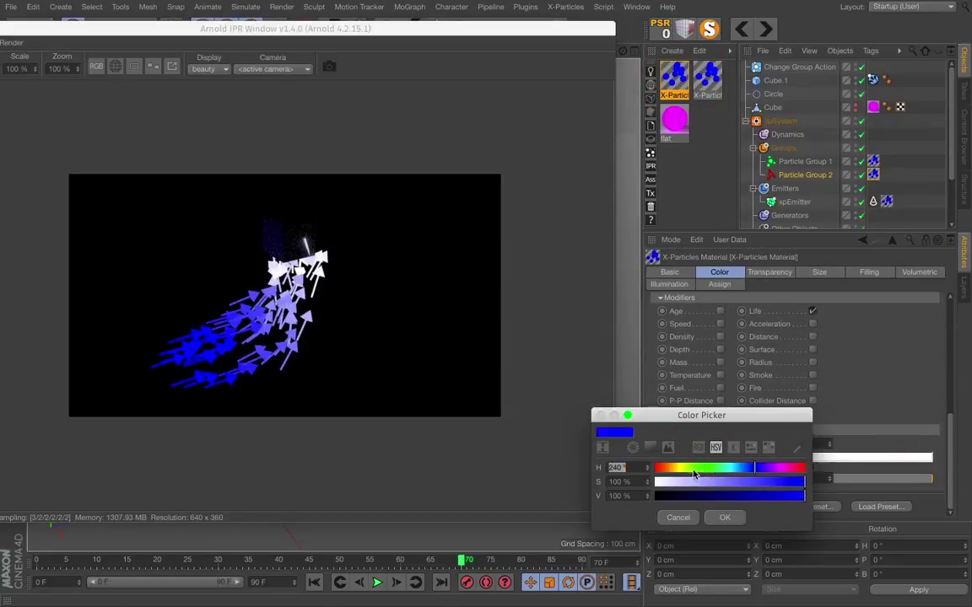
{"action": "left_click_drag", "start_coordinate": [701, 470], "coordinate": [627, 472]}
{"action": "left_click", "coordinate": [717, 517]}
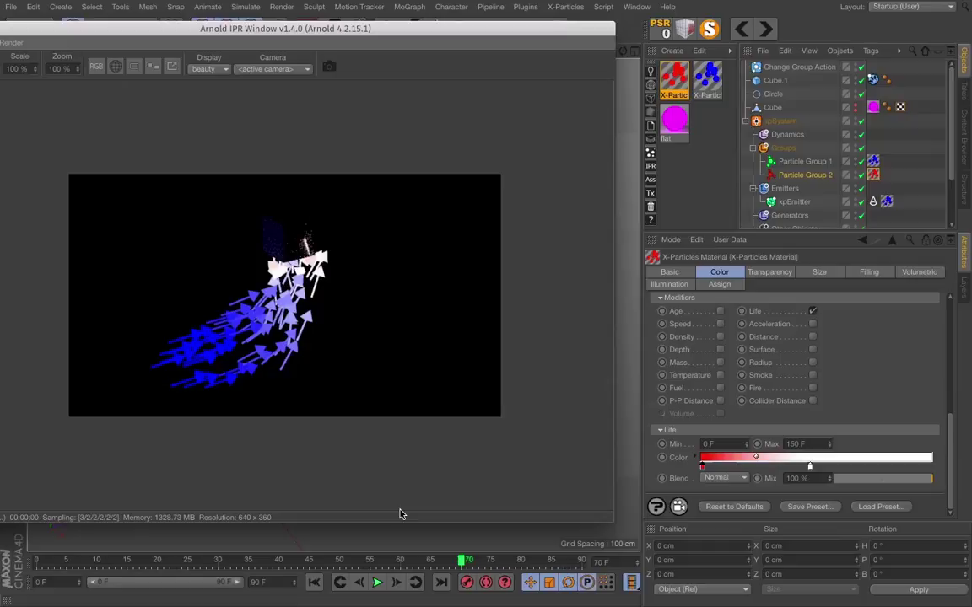
{"action": "left_click", "coordinate": [313, 582]}
{"action": "left_click", "coordinate": [377, 582]}
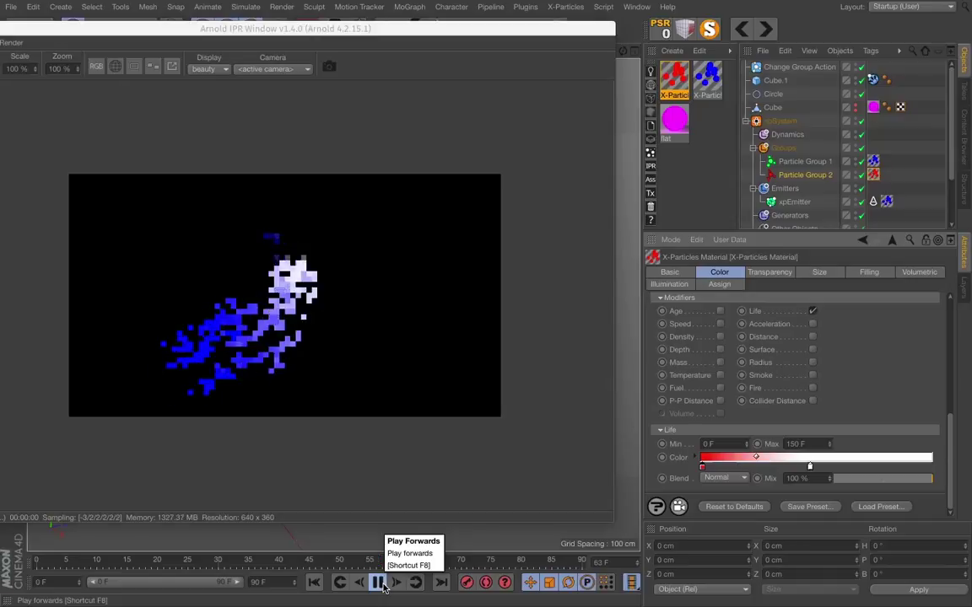
Delete the white knot so the Life gradient is solid red, replay to frame 79, and restore the IPR window.
{"action": "left_click", "coordinate": [381, 583]}
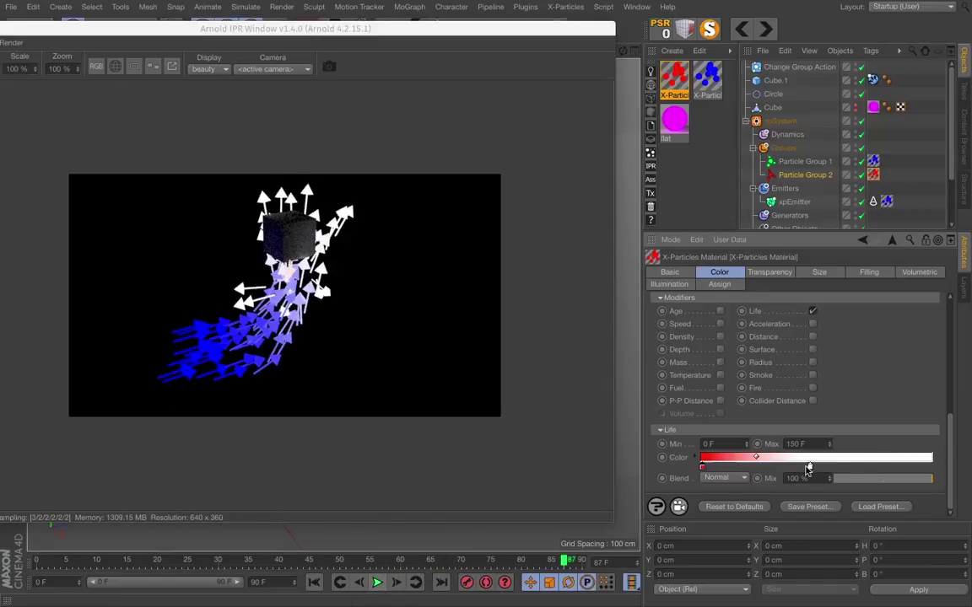
{"action": "left_click_drag", "start_coordinate": [808, 469], "coordinate": [729, 494]}
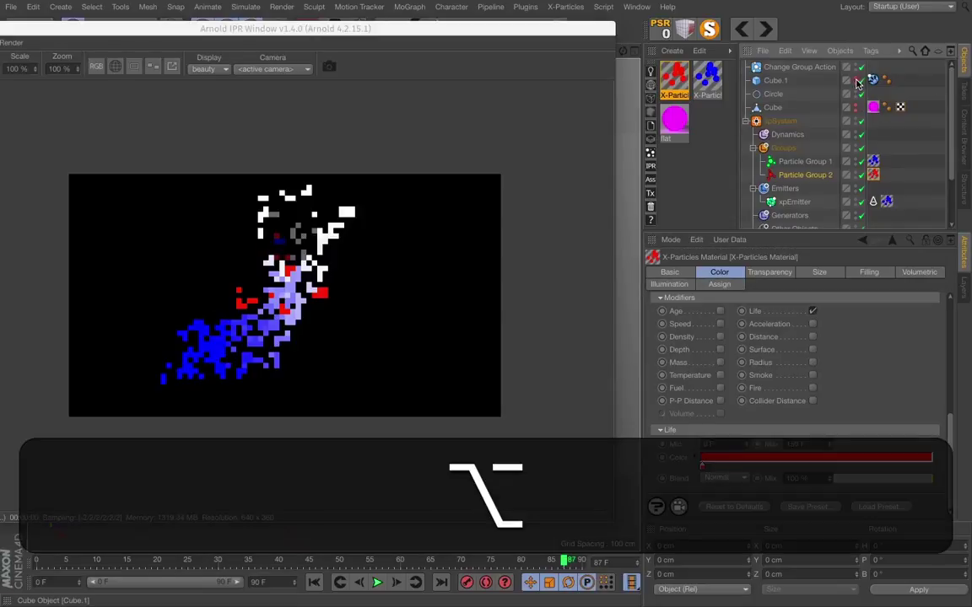
{"action": "left_click", "coordinate": [314, 582]}
{"action": "left_click", "coordinate": [379, 583]}
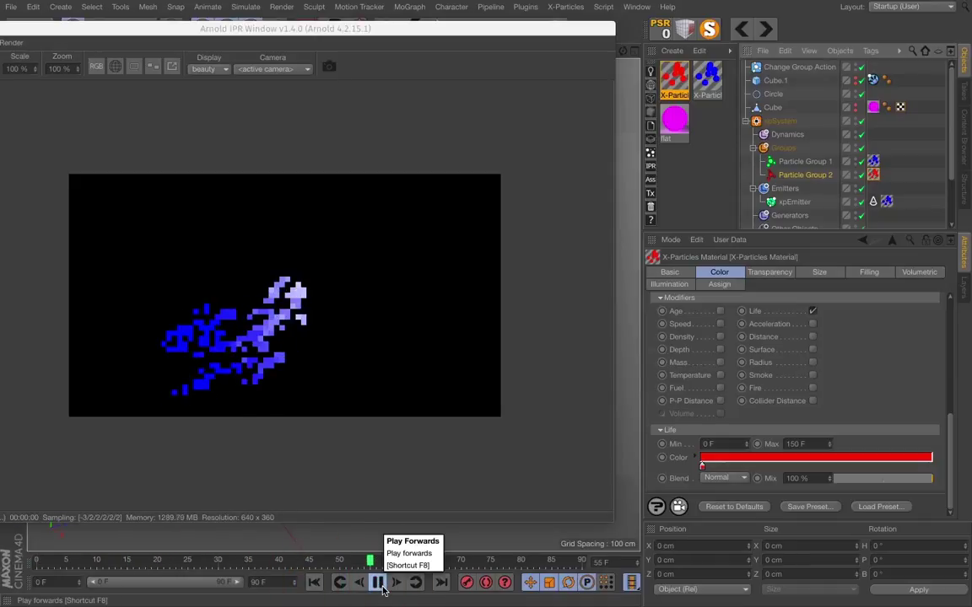
{"action": "left_click", "coordinate": [380, 584]}
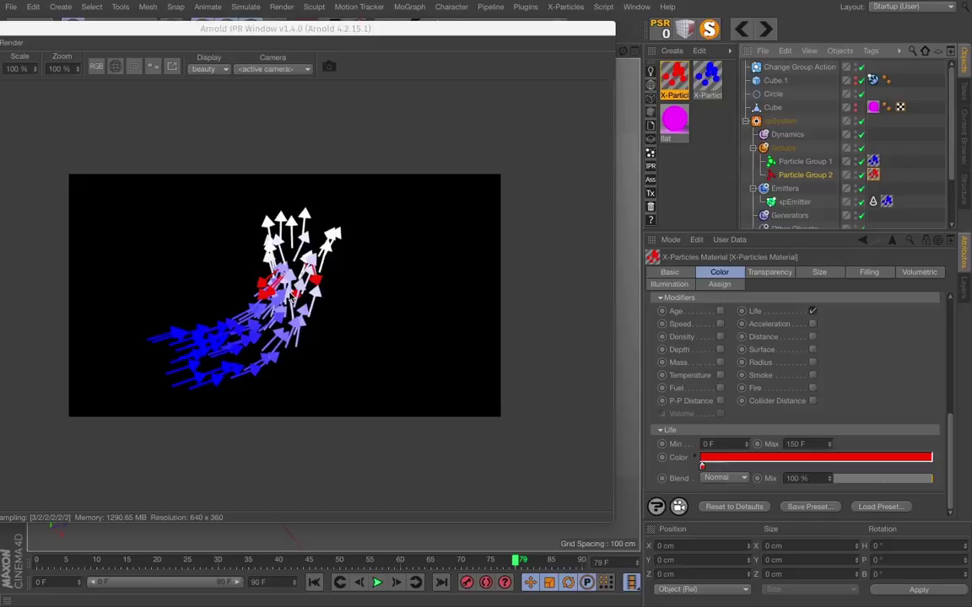
{"action": "double_click", "coordinate": [350, 30]}
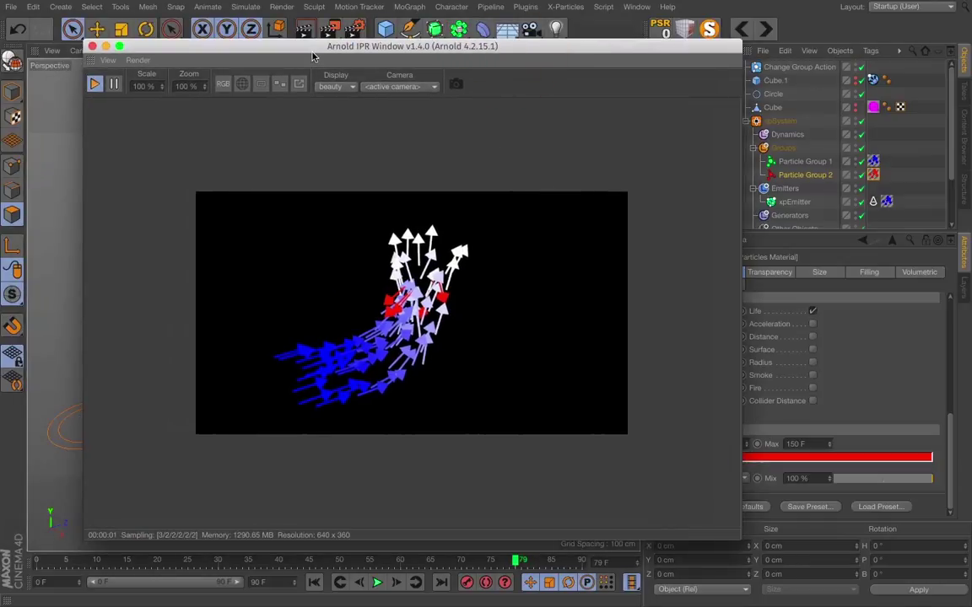
Drag Change Group Action from the top of the Object Manager into the Actions null under xpSystem.
{"action": "left_click_drag", "start_coordinate": [260, 47], "coordinate": [208, 43]}
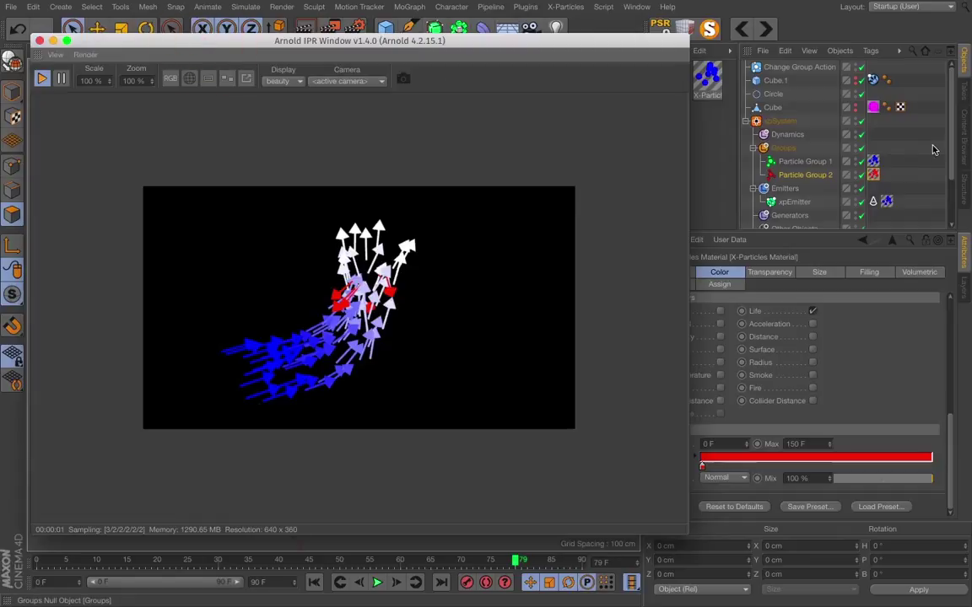
{"action": "left_click_drag", "start_coordinate": [953, 145], "coordinate": [958, 195]}
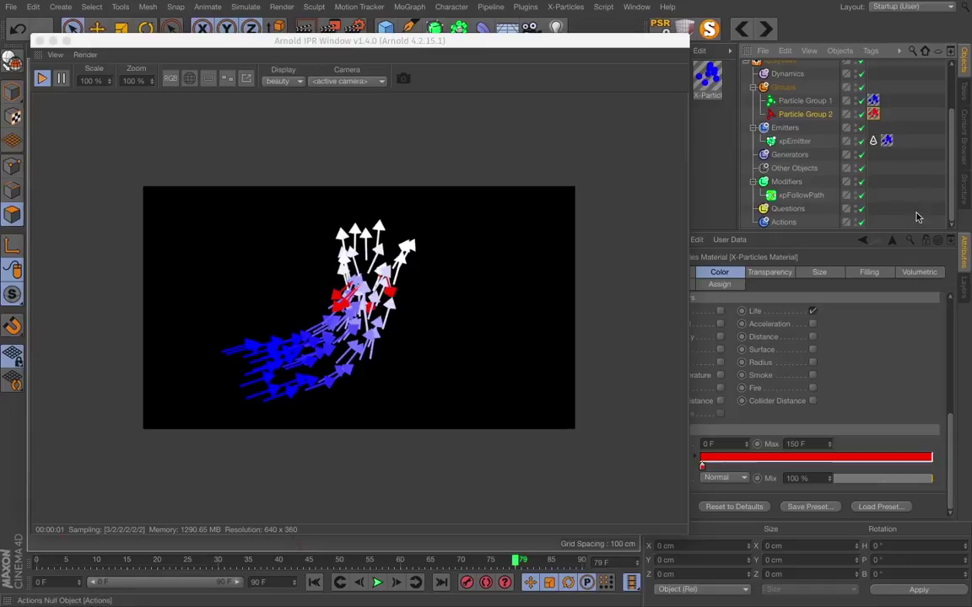
{"action": "left_click_drag", "start_coordinate": [951, 207], "coordinate": [956, 161]}
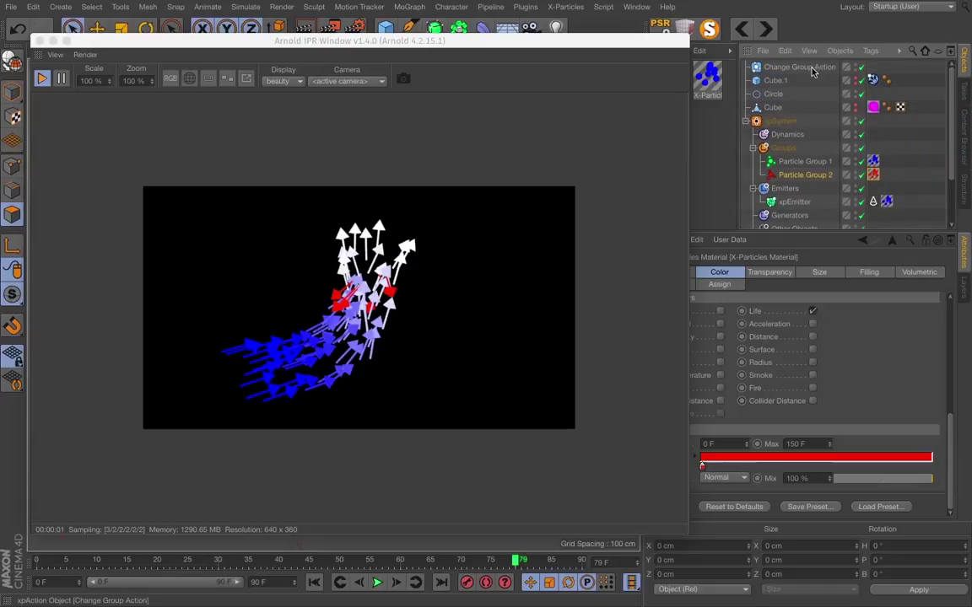
{"action": "left_click_drag", "start_coordinate": [795, 189], "coordinate": [769, 217]}
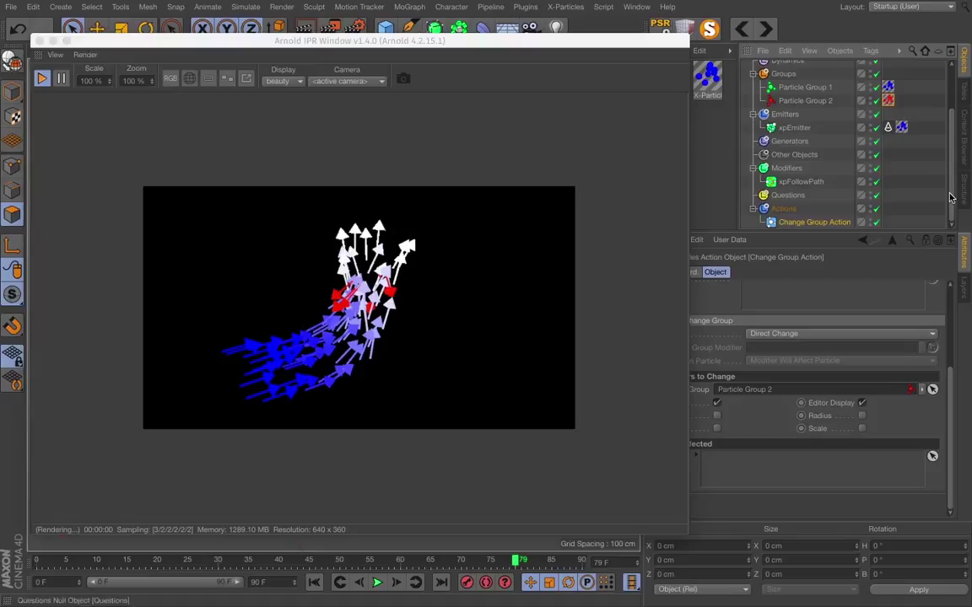
{"action": "left_click_drag", "start_coordinate": [952, 206], "coordinate": [956, 149]}
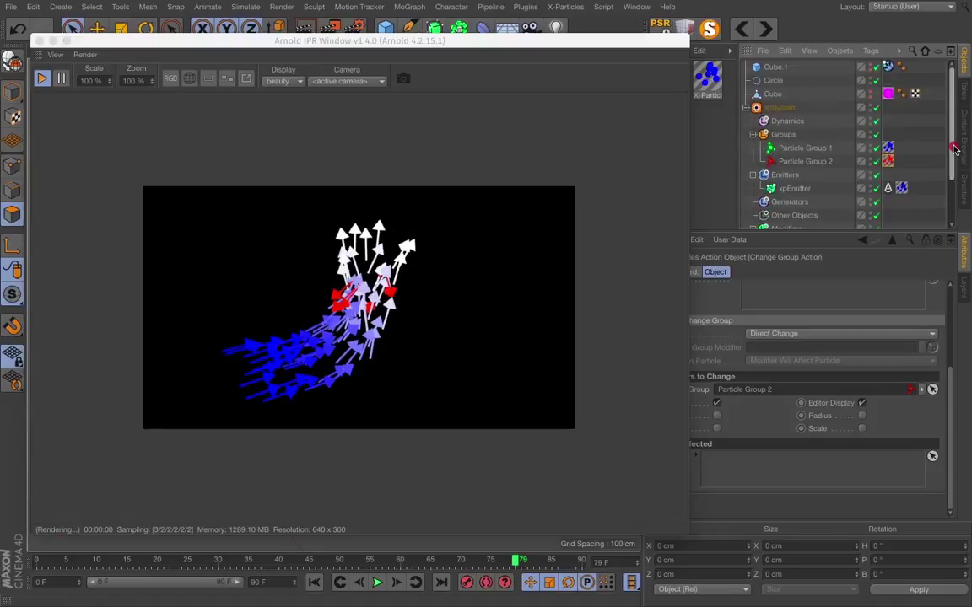